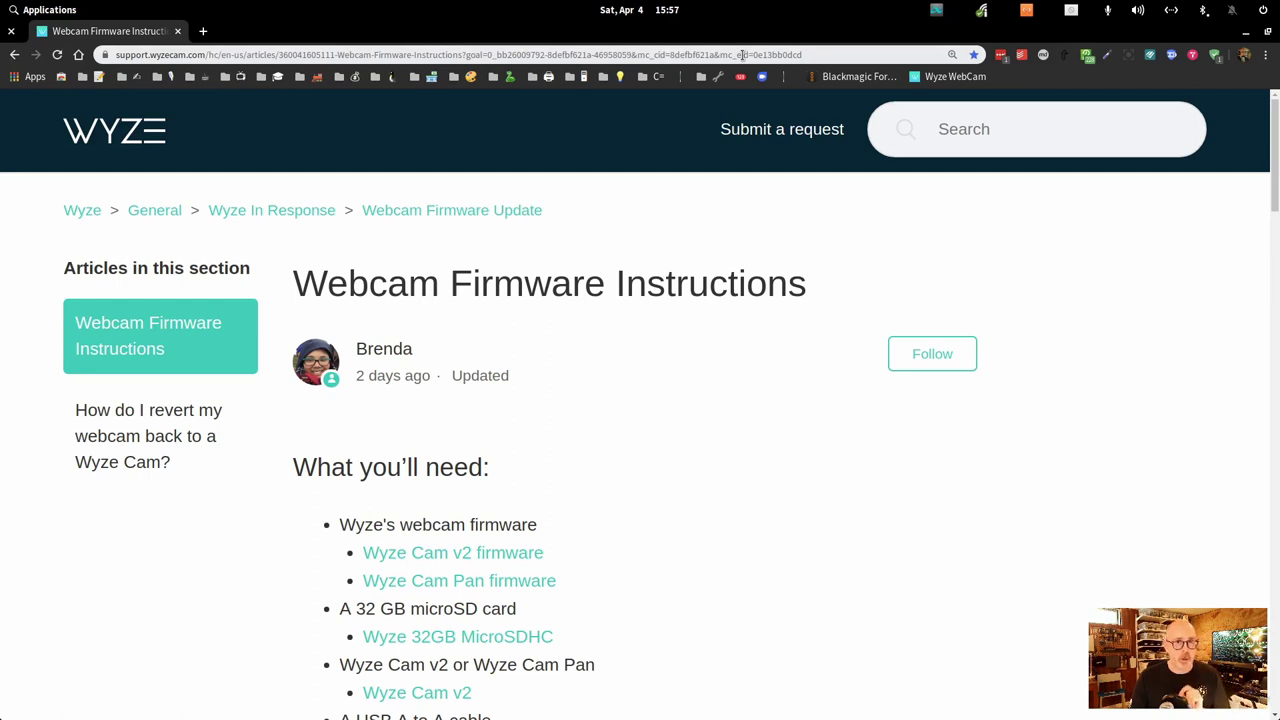
scroll(719, 443, "down", 2)
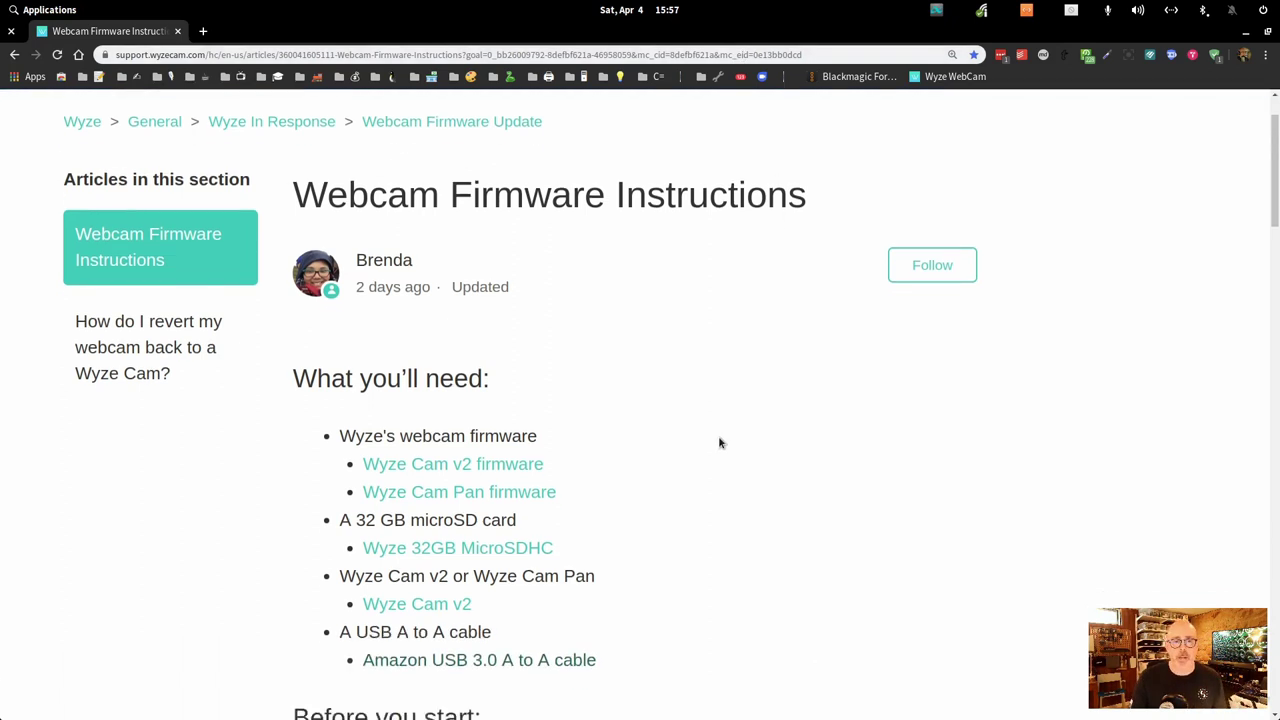
scroll(719, 443, "down", 3)
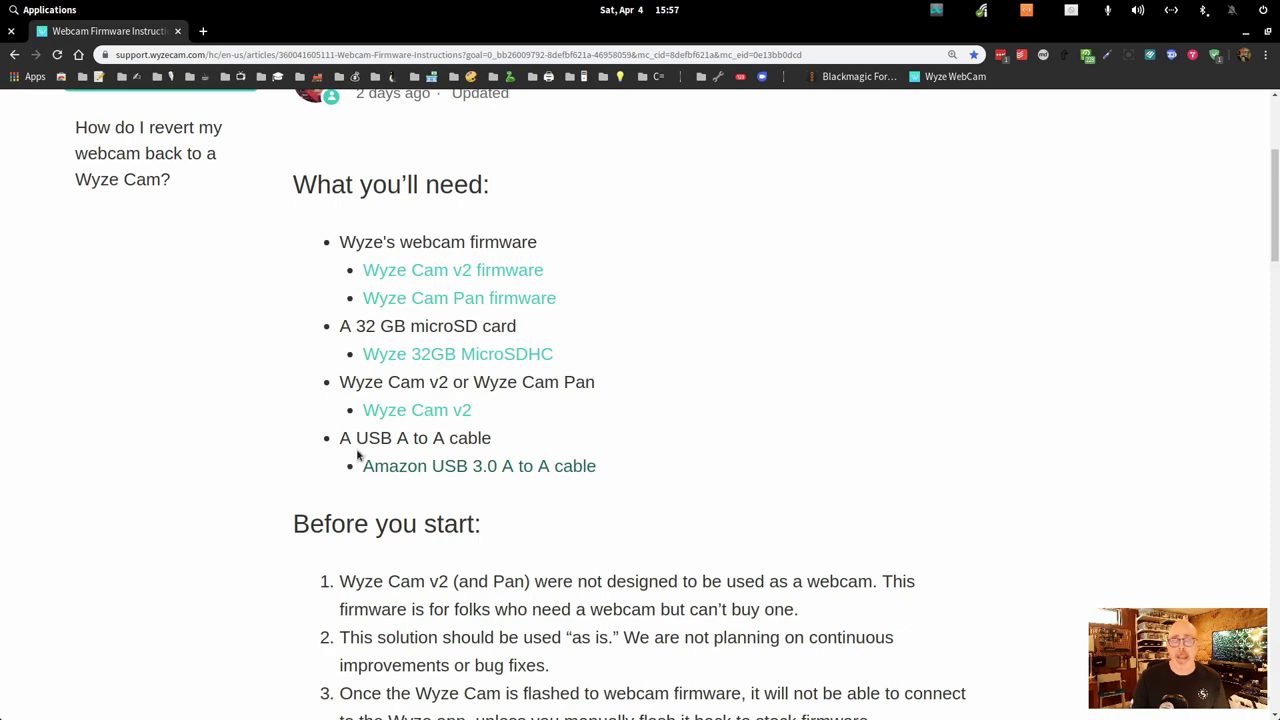
scroll(358, 455, "down", 5)
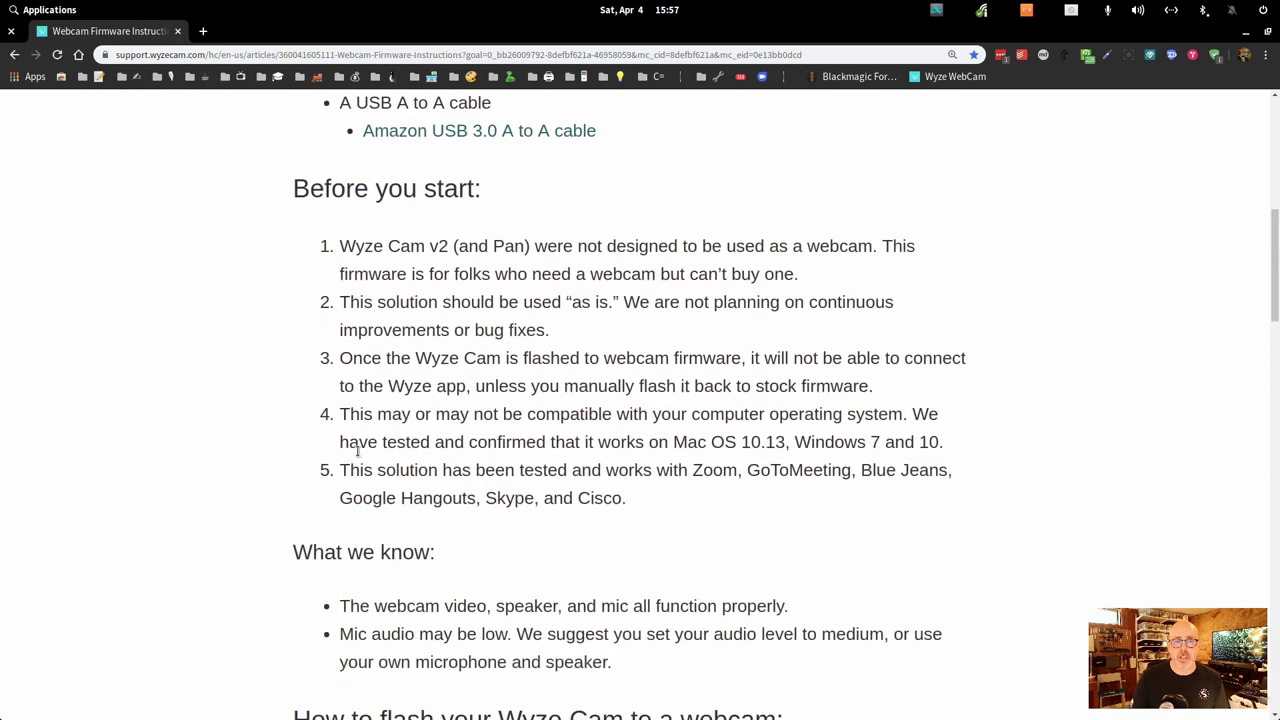
scroll(358, 450, "down", 3)
scroll(357, 455, "down", 3)
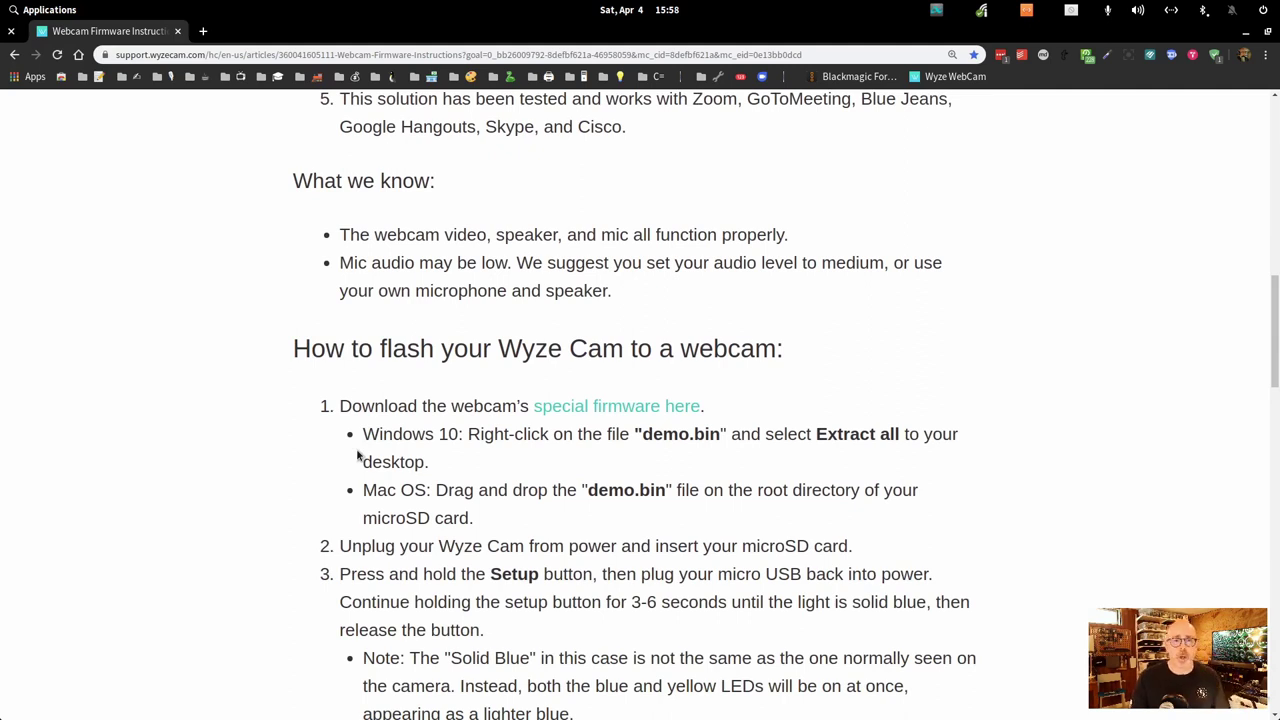
scroll(357, 455, "up", 3)
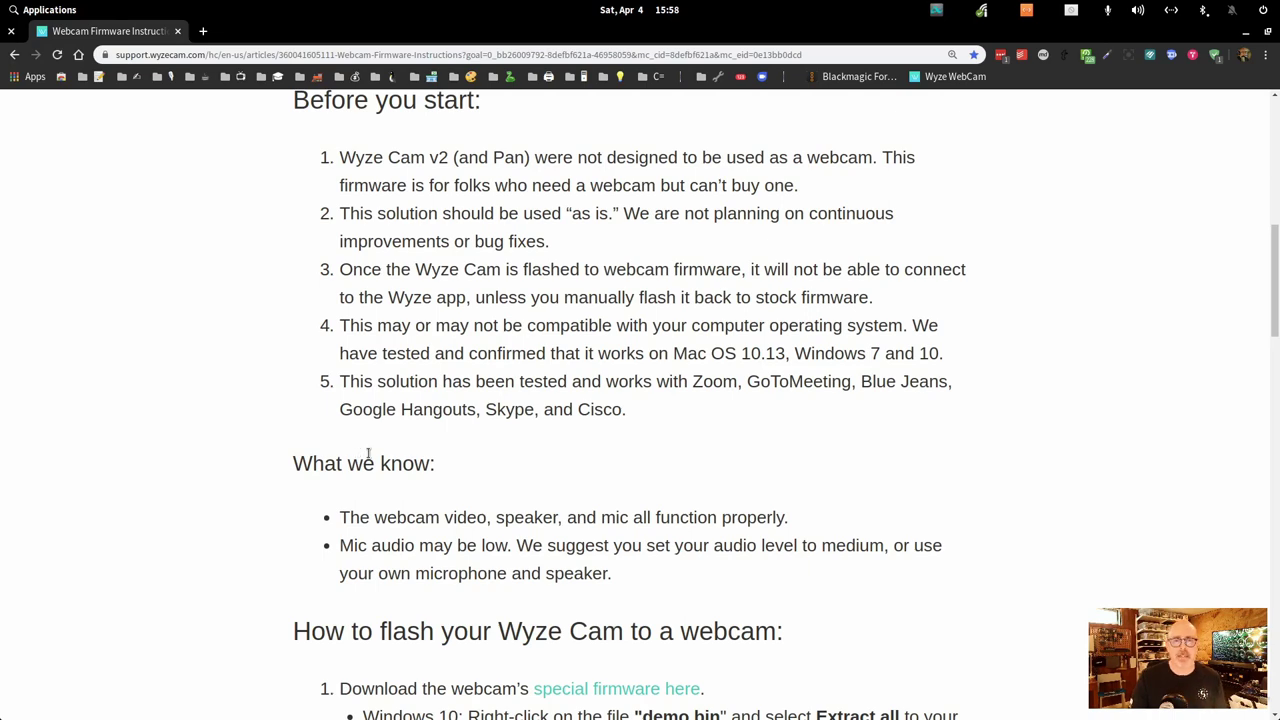
scroll(369, 455, "up", 6)
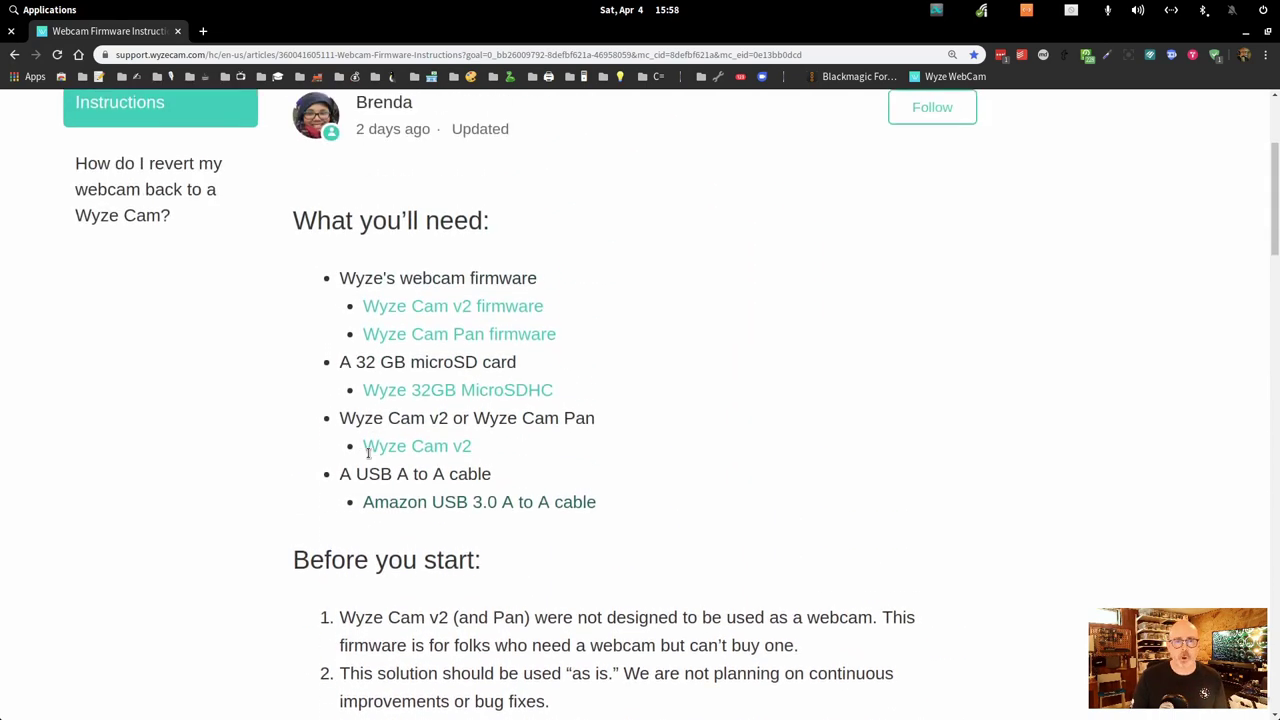
scroll(367, 450, "up", 2)
scroll(370, 450, "down", 4)
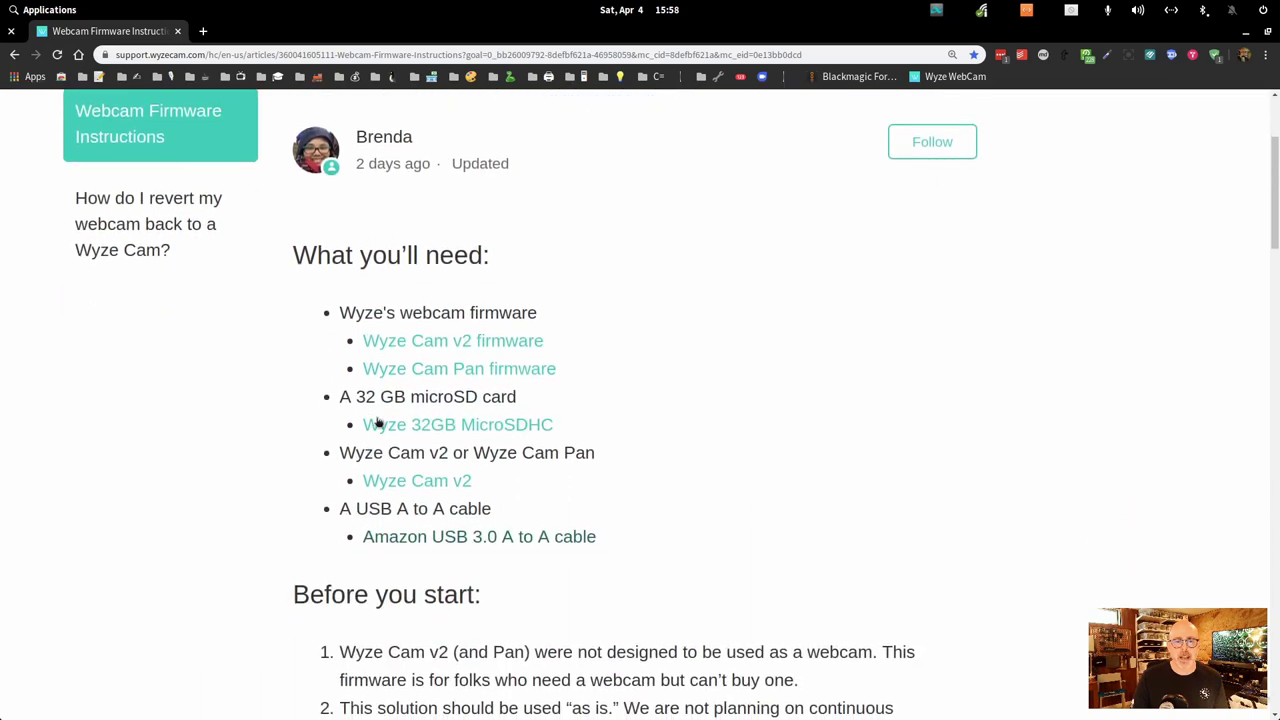
scroll(638, 423, "up", 3)
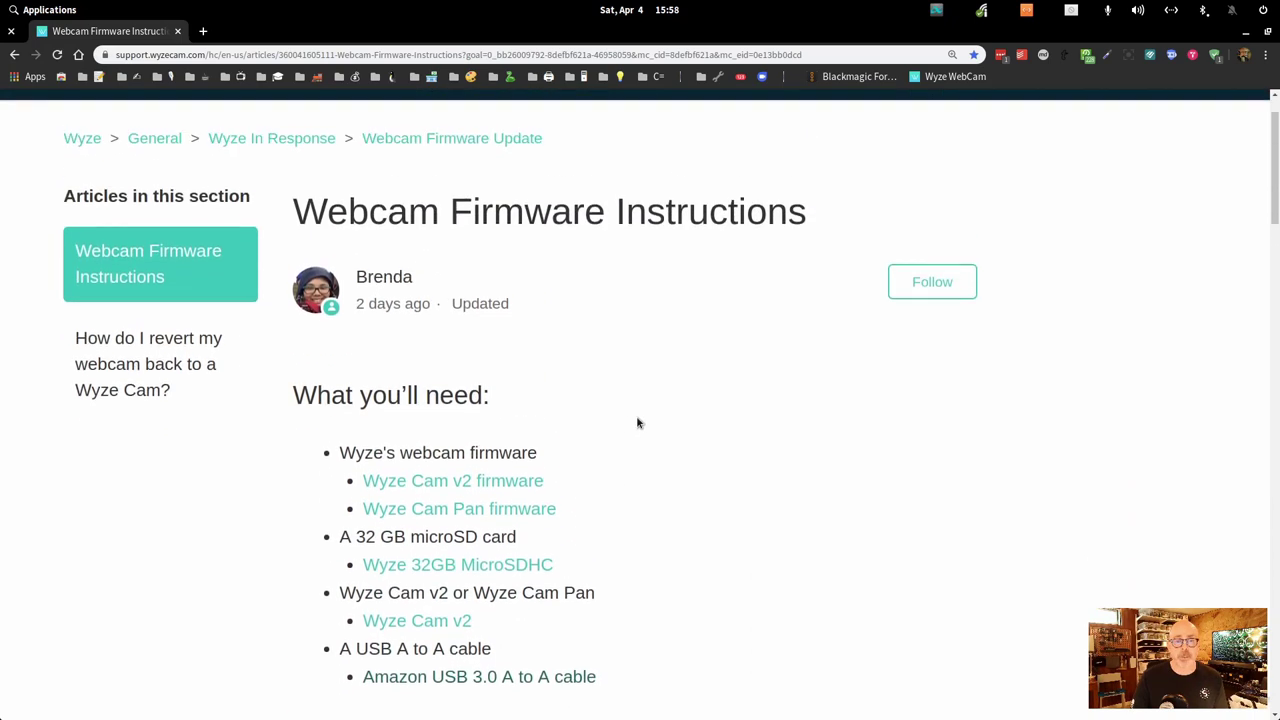
scroll(433, 478, "down", 3)
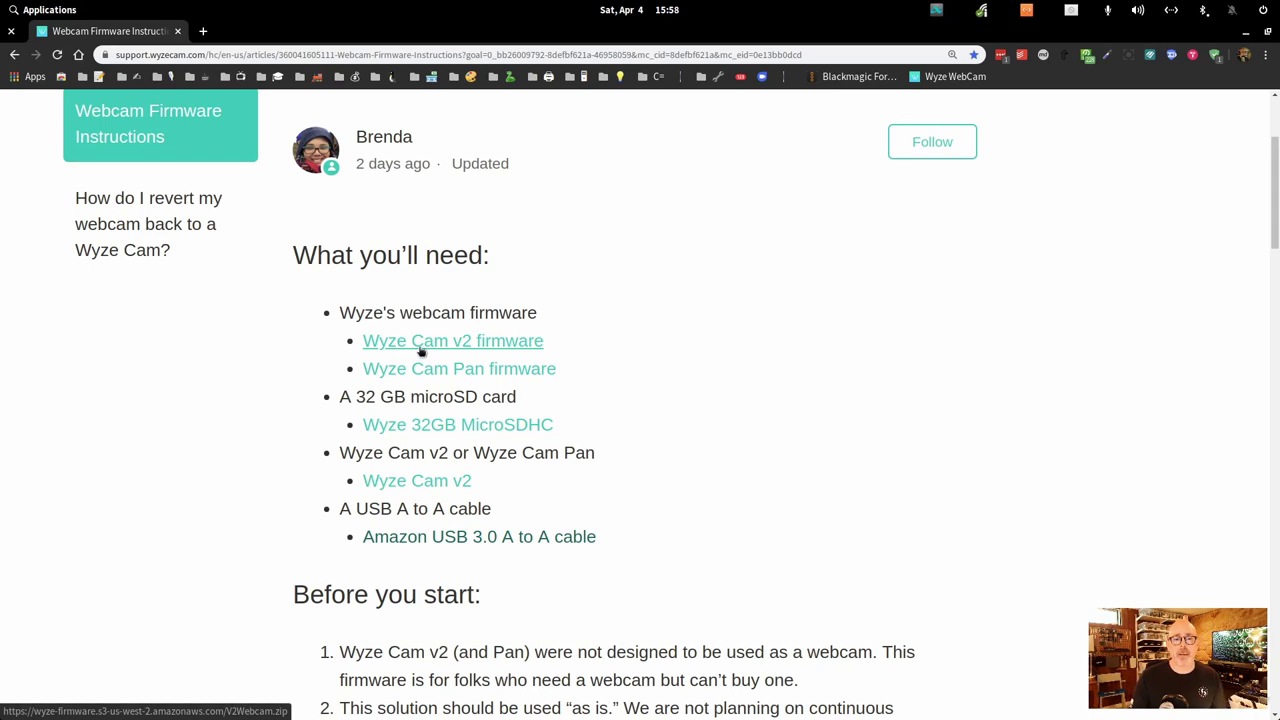
Download the Wyze Cam v2 firmware, saving it as V2Webcam.zip in Downloads
left_click(421, 343)
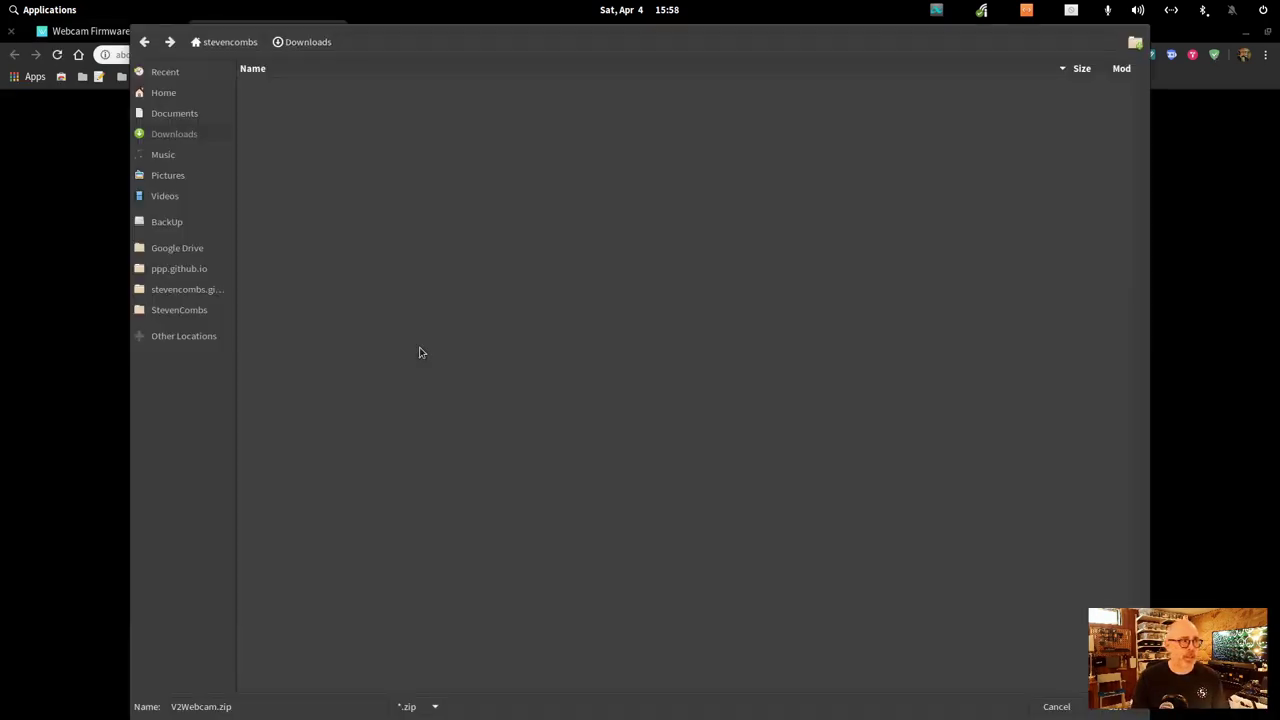
double_click(174, 708)
left_click_drag(174, 708, 195, 706)
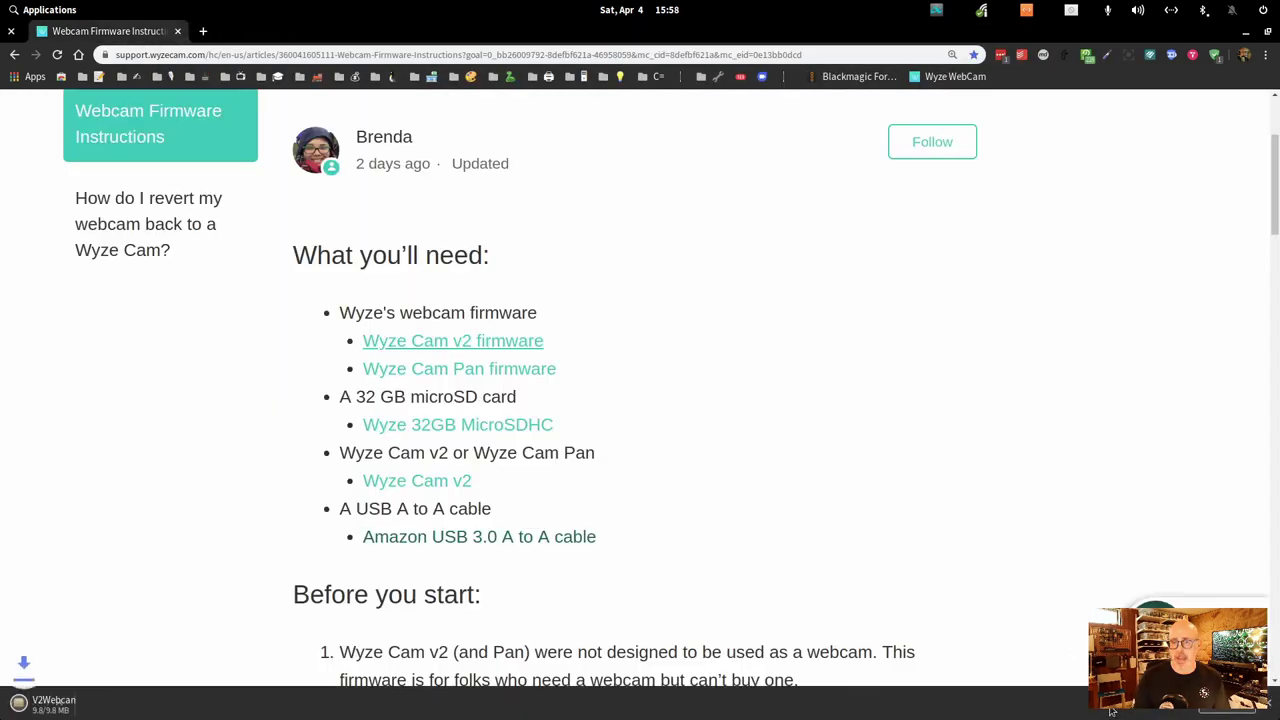
left_click(1110, 710)
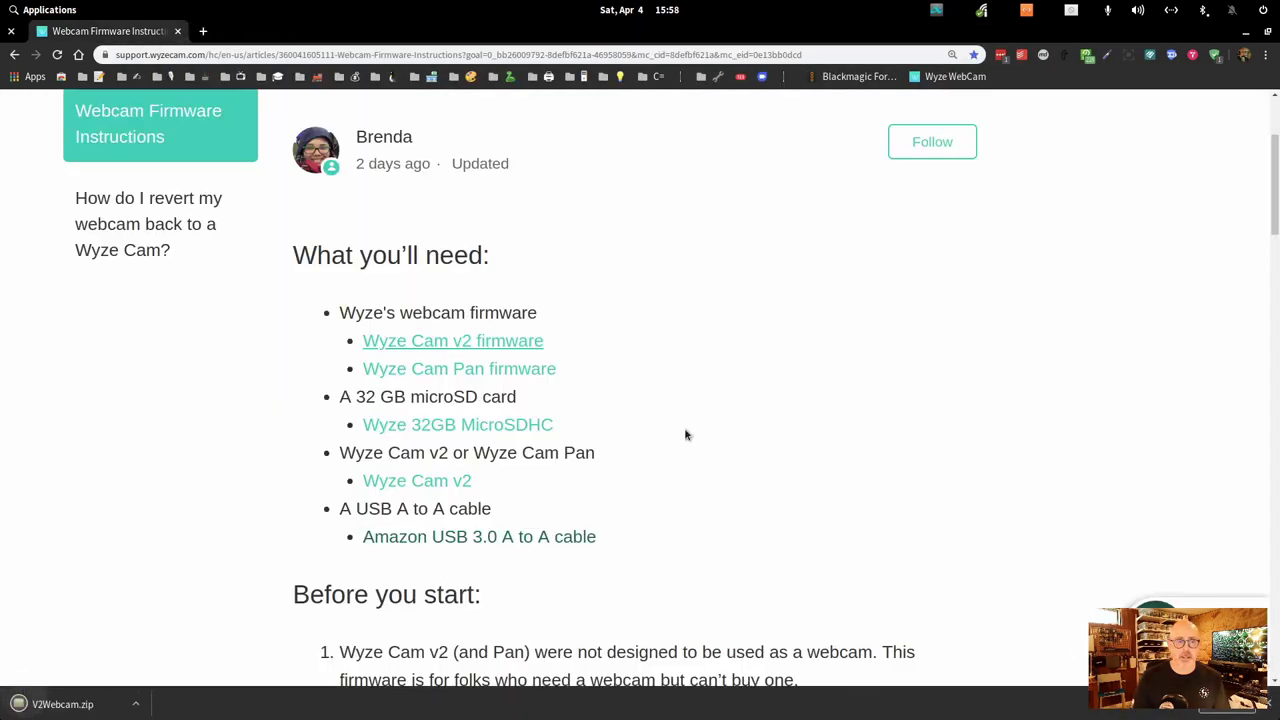
left_click(137, 704)
Show V2Webcam.zip in the Downloads folder and extract it there
left_click(162, 653)
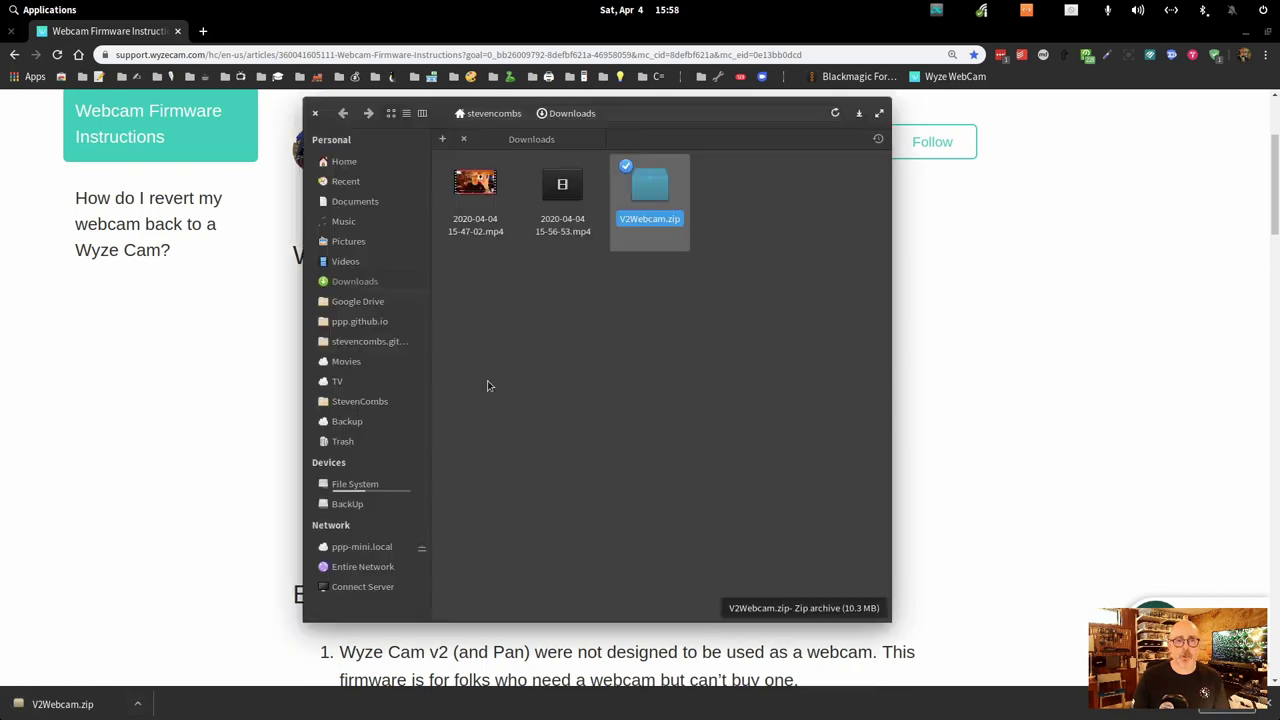
left_click(597, 297)
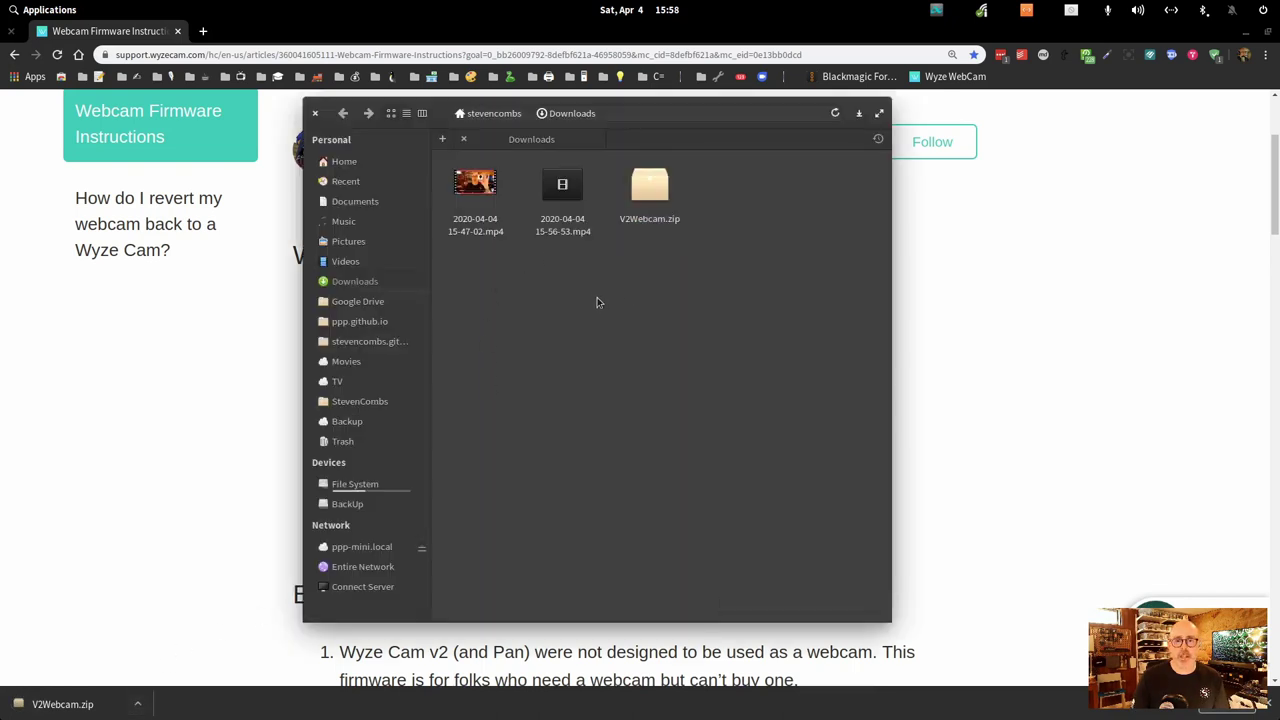
right_click(653, 196)
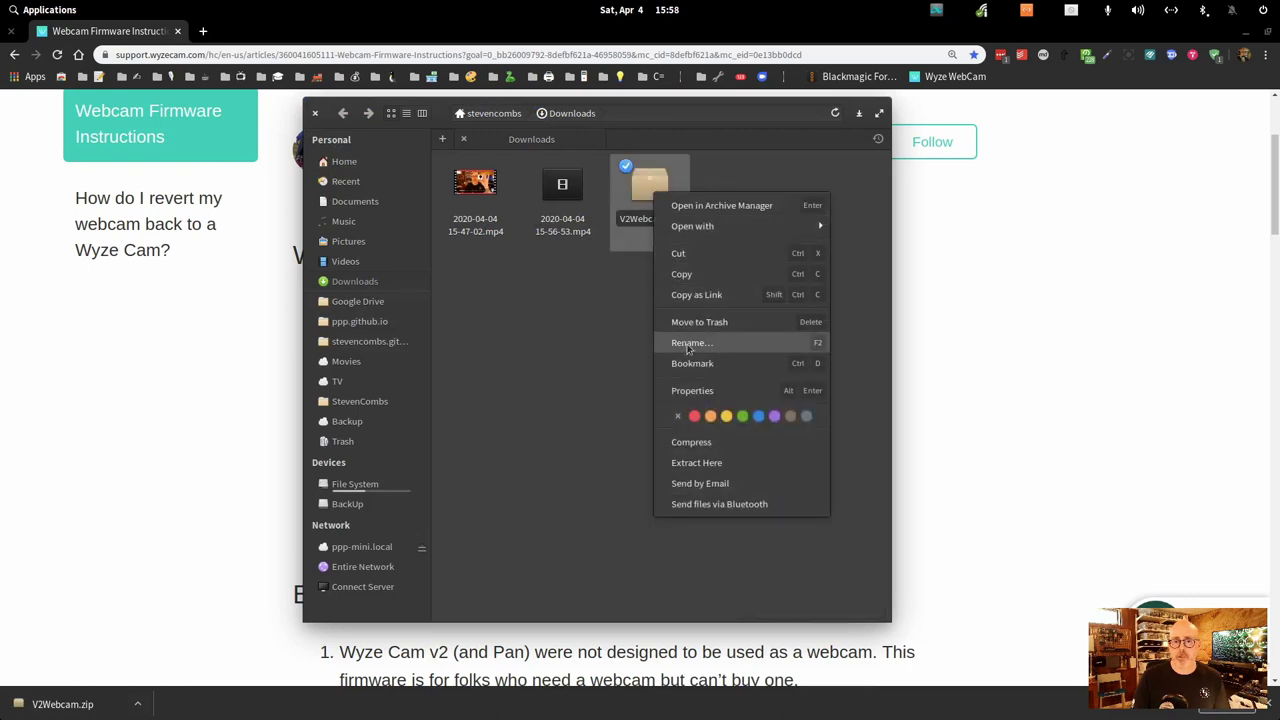
left_click(690, 460)
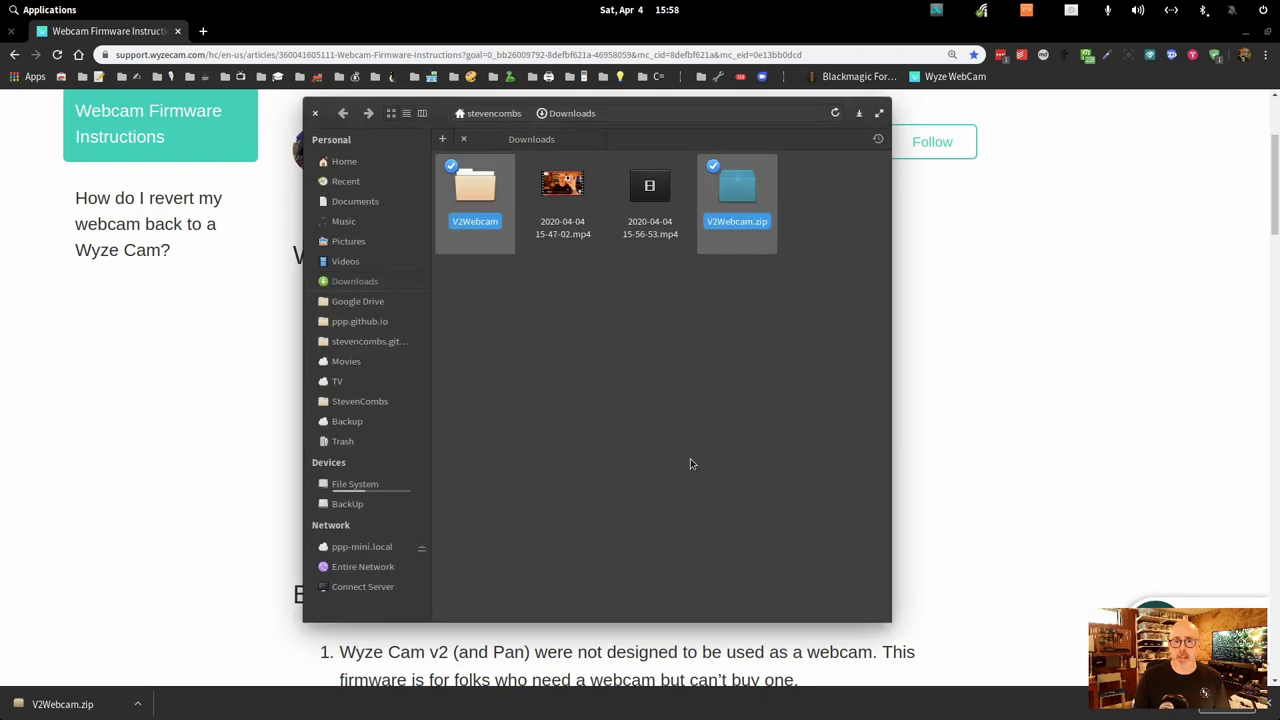
Open the extracted V2Webcam folder containing demo.bin
left_click(693, 349)
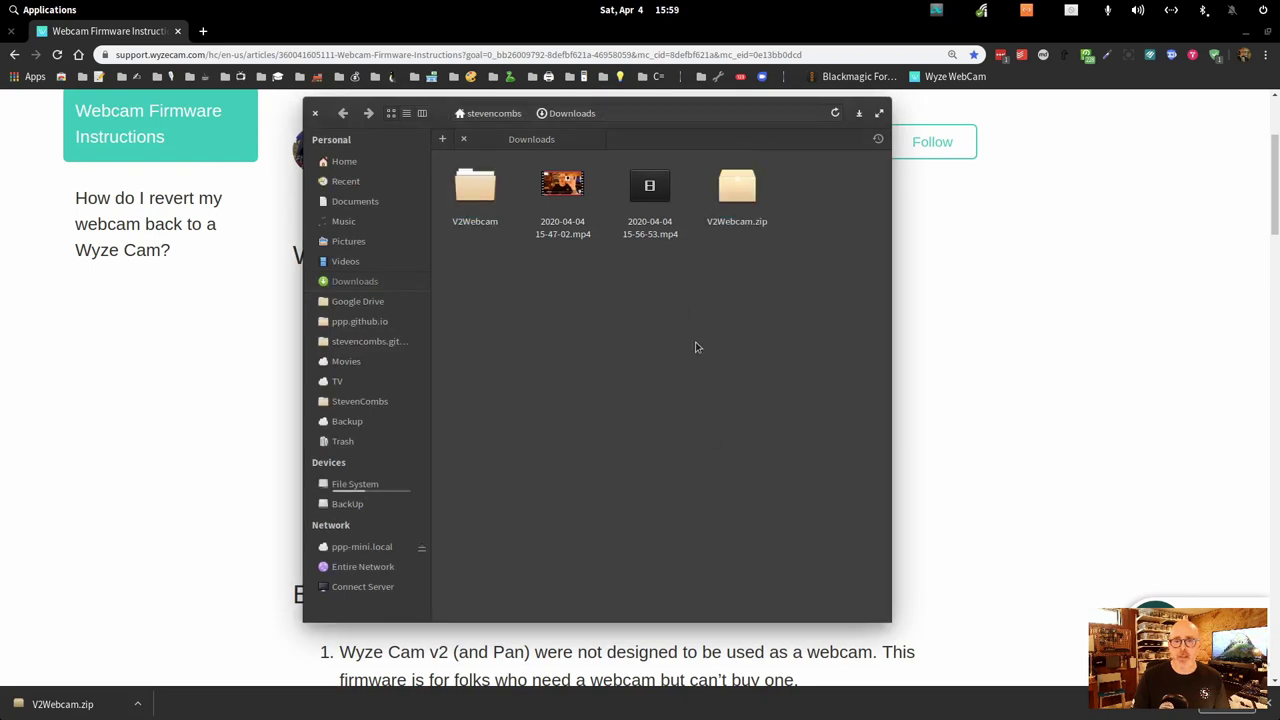
left_click(479, 193)
double_click(479, 193)
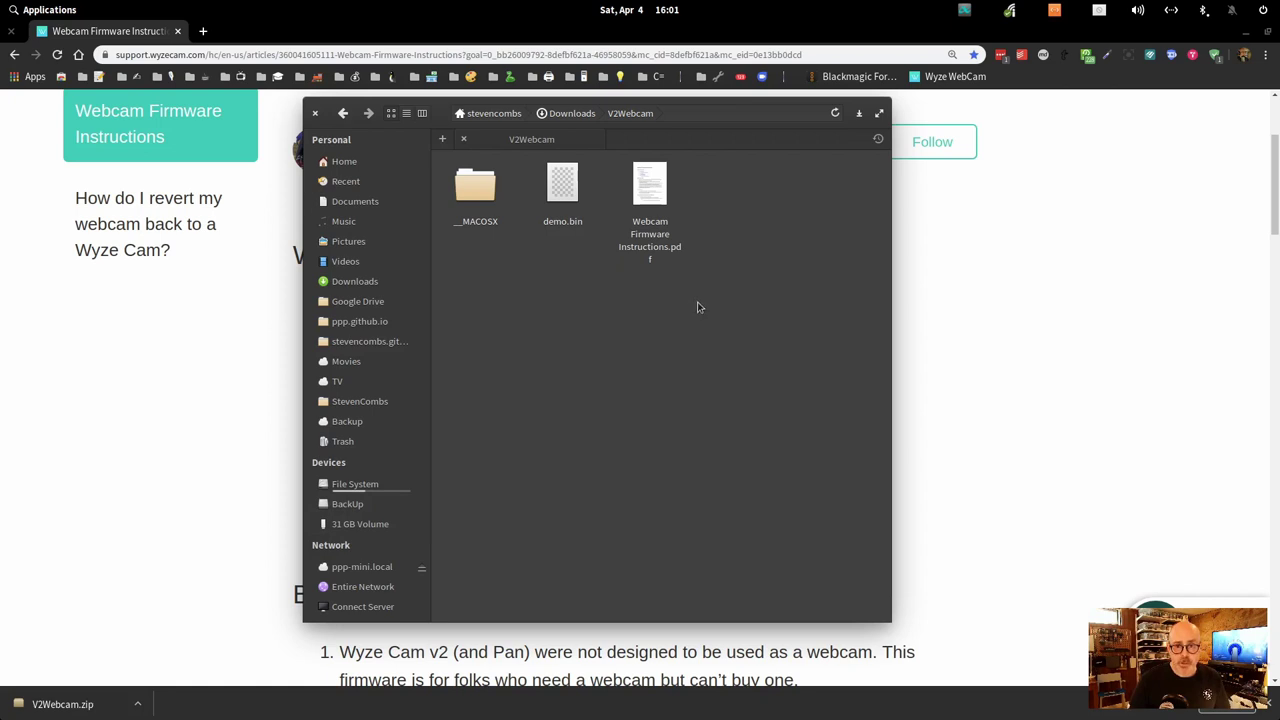
Copy demo.bin and the Webcam Firmware Instructions PDF
left_click_drag(701, 299, 552, 366)
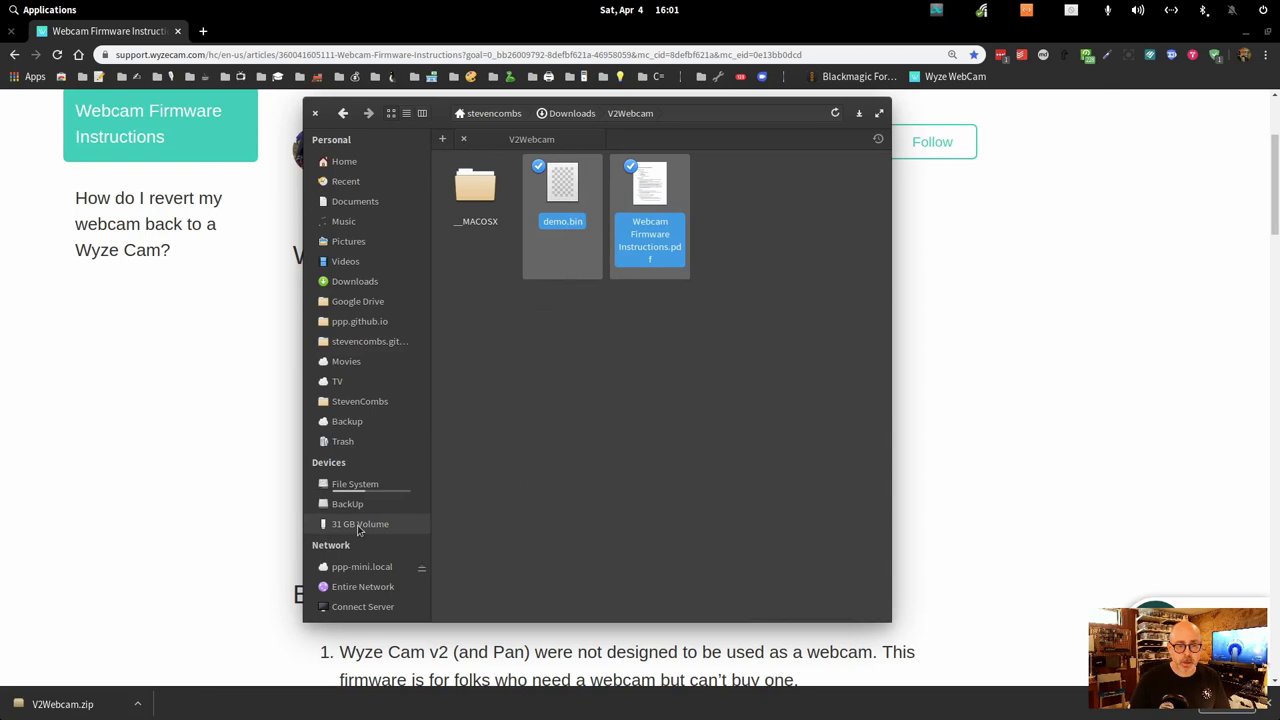
right_click(564, 193)
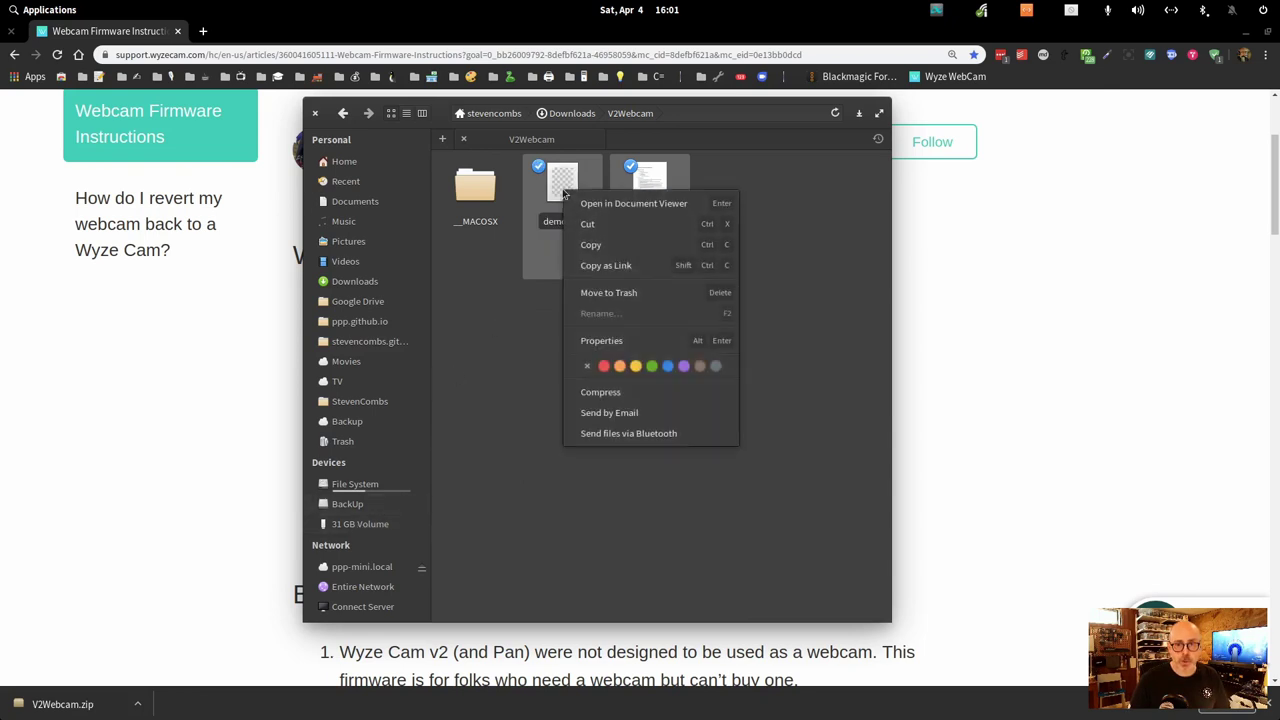
left_click(588, 244)
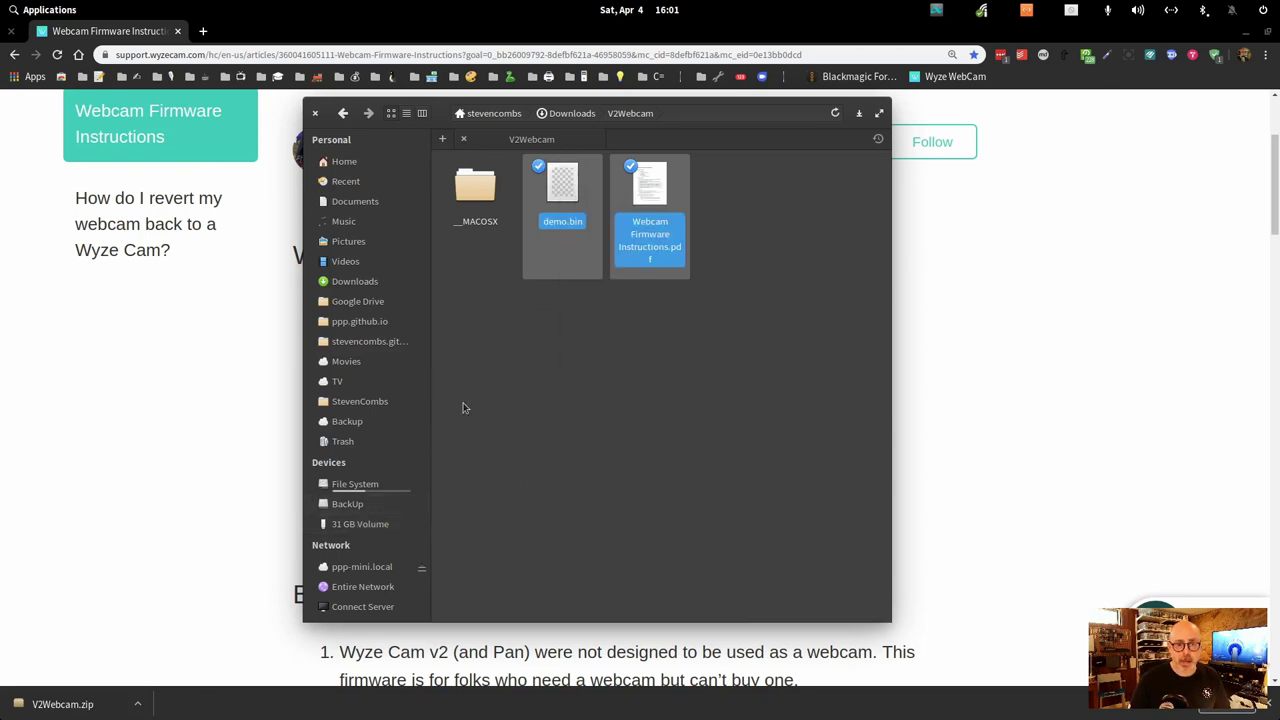
Paste both files onto the 31 GB Volume, eject it, and close Files
left_click(381, 524)
right_click(505, 244)
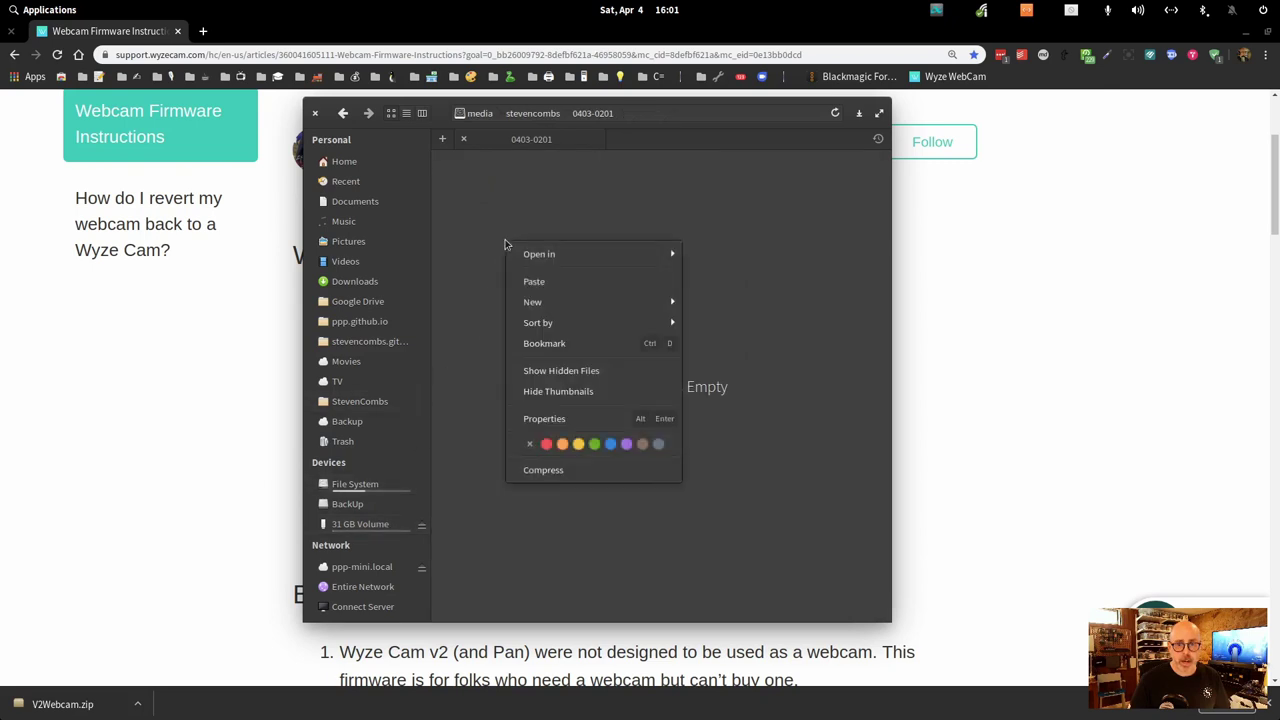
left_click(523, 284)
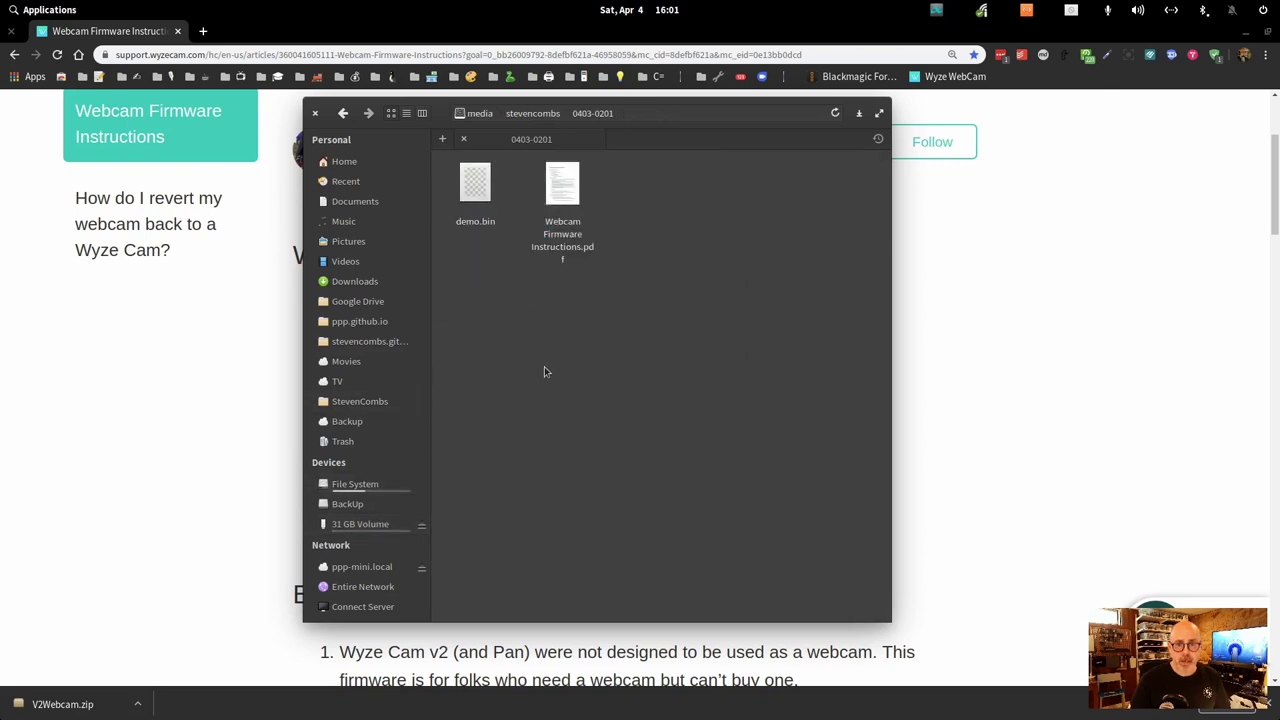
left_click_drag(544, 367, 557, 323)
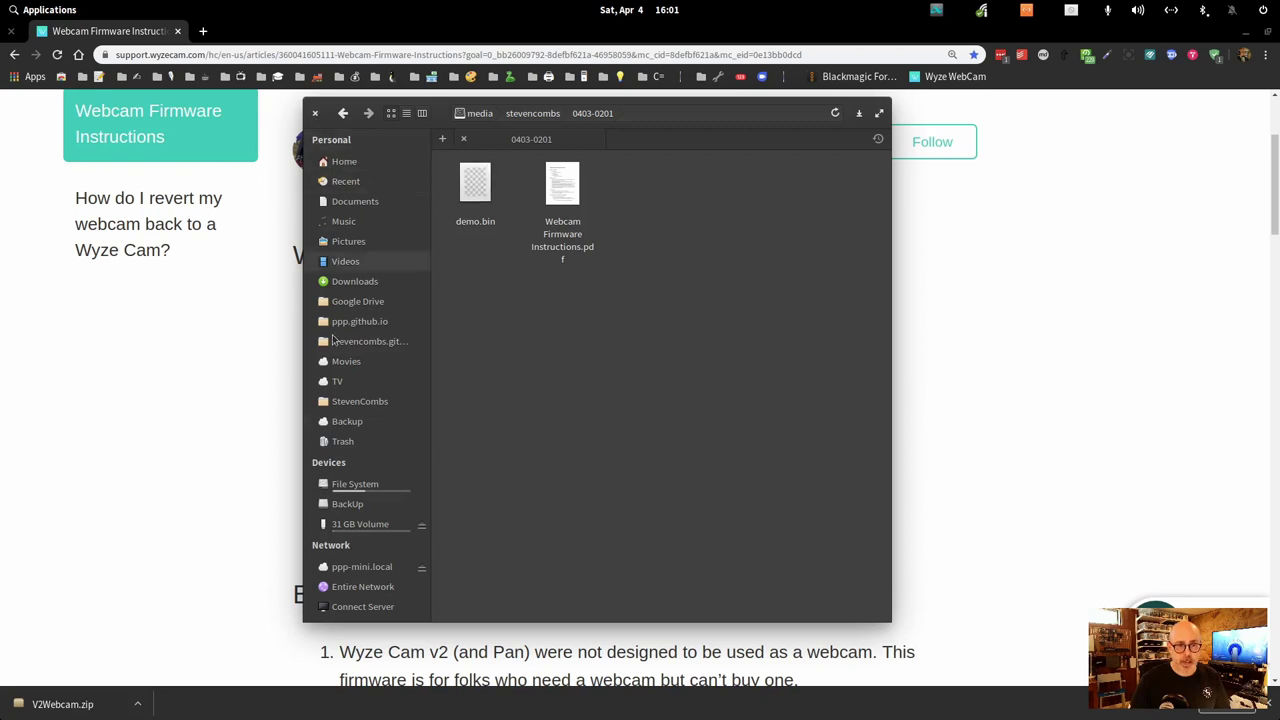
left_click(421, 530)
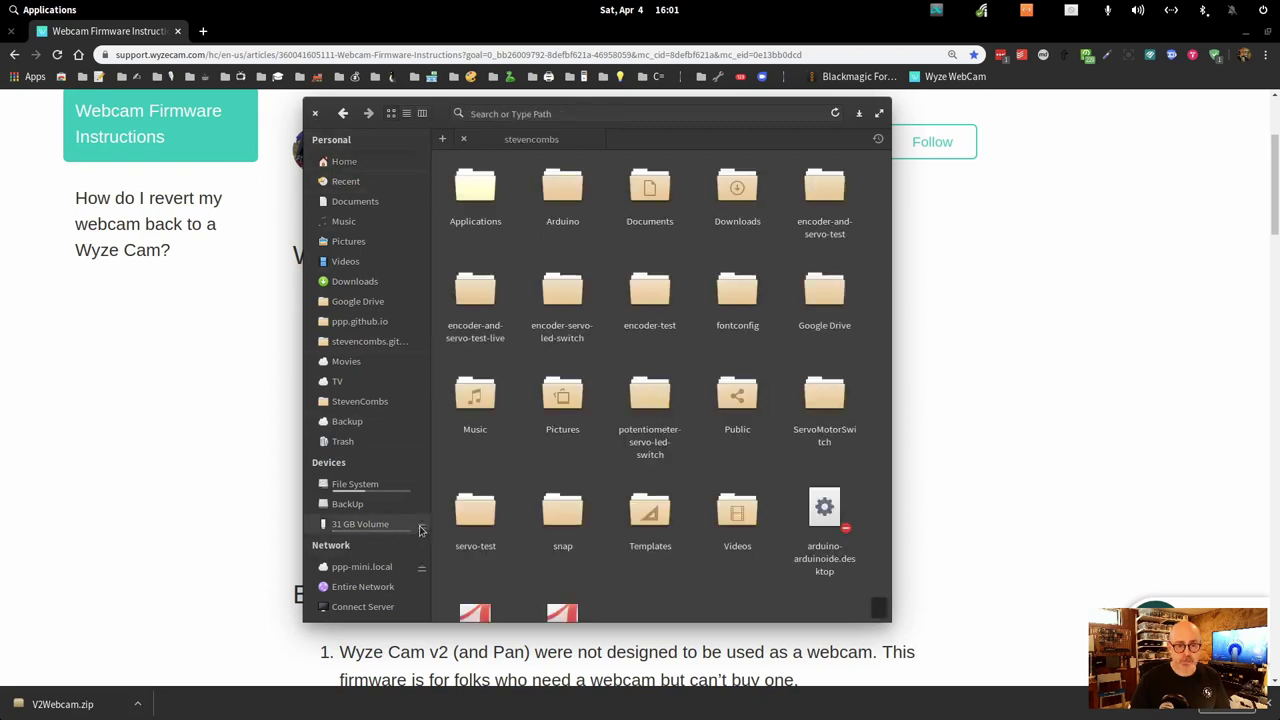
left_click(316, 115)
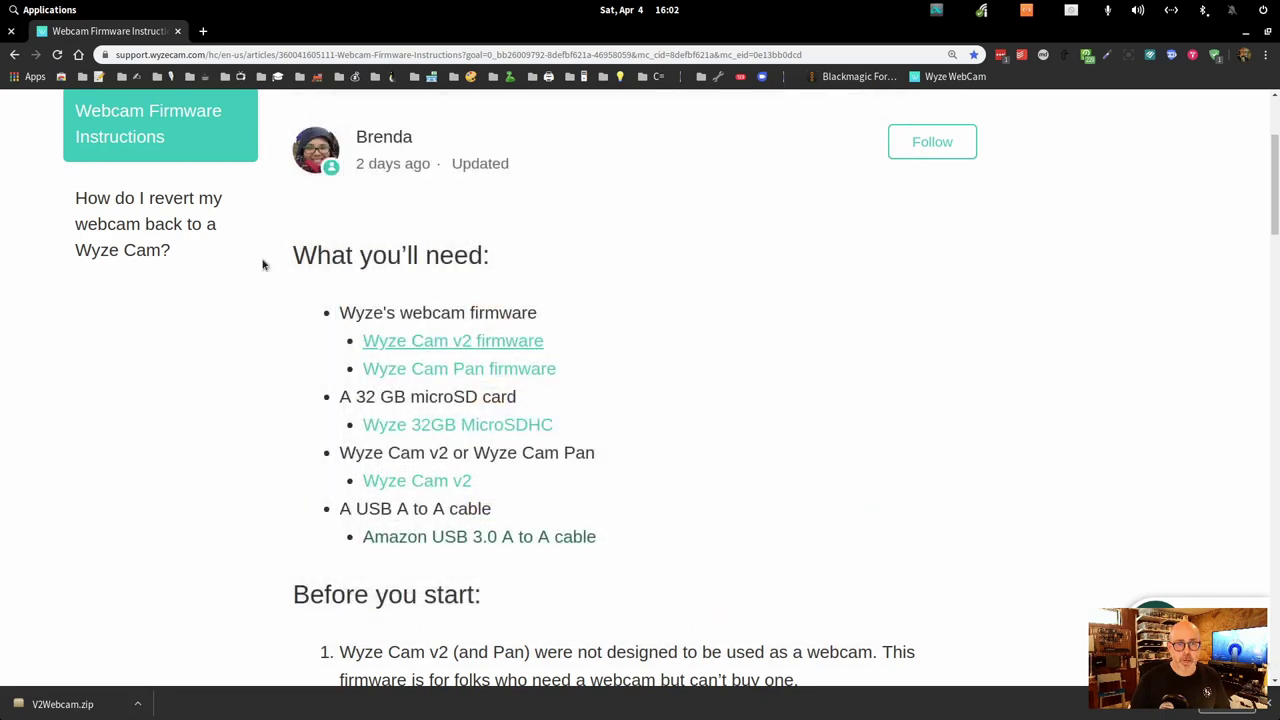